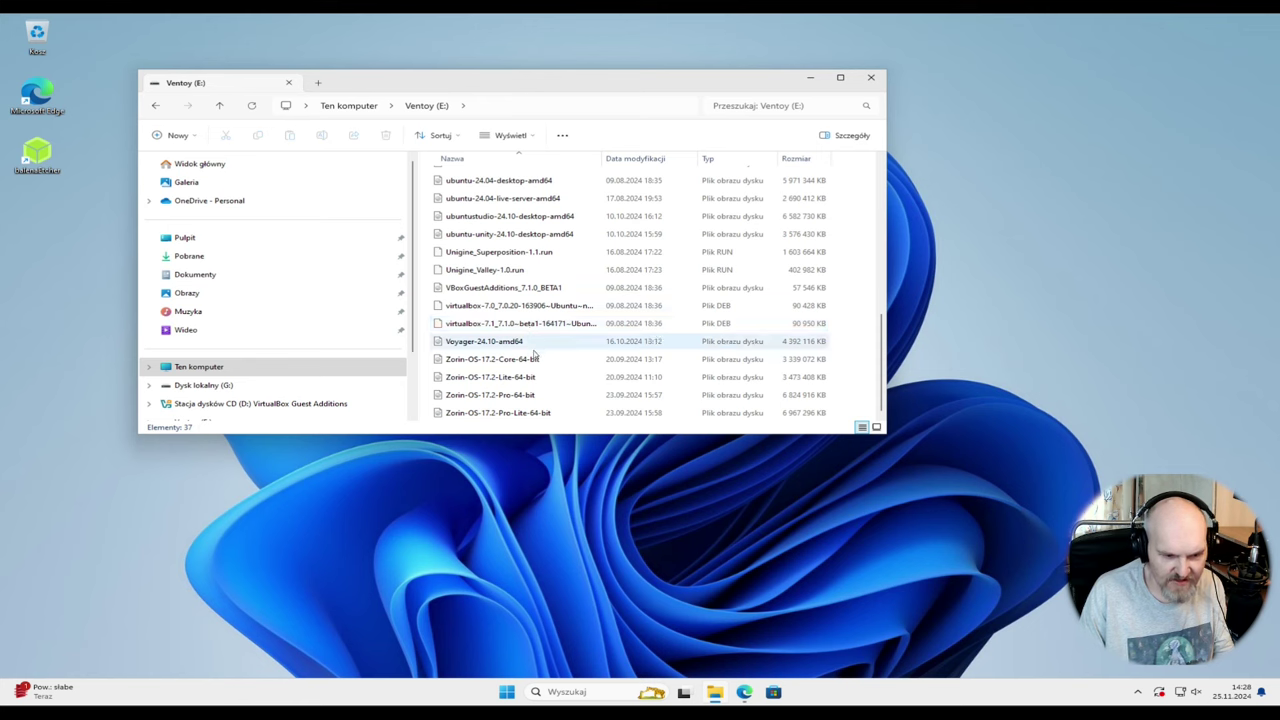
- Look over the disk images stored on the Ventoy (E:) drive from the start of the list and close the window
{"action": "scroll", "coordinate": [590, 390], "scroll_direction": "up", "scroll_amount": 8}
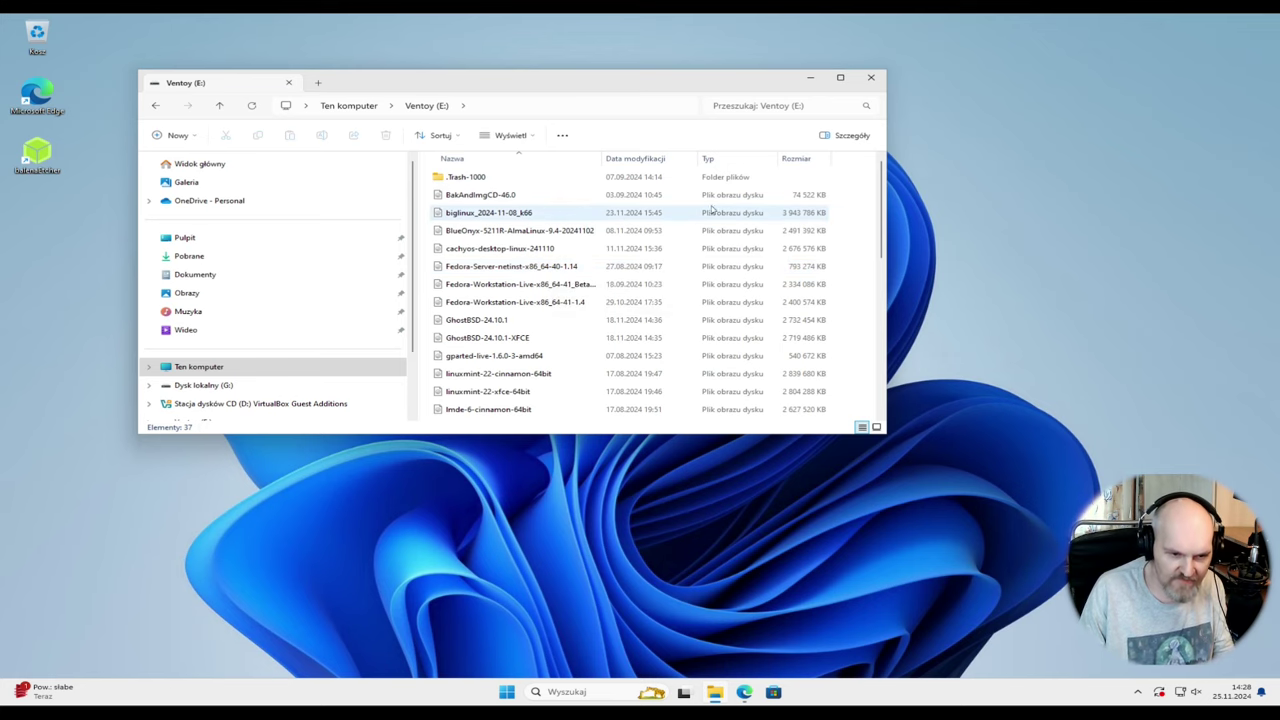
{"action": "left_click", "coordinate": [870, 78]}
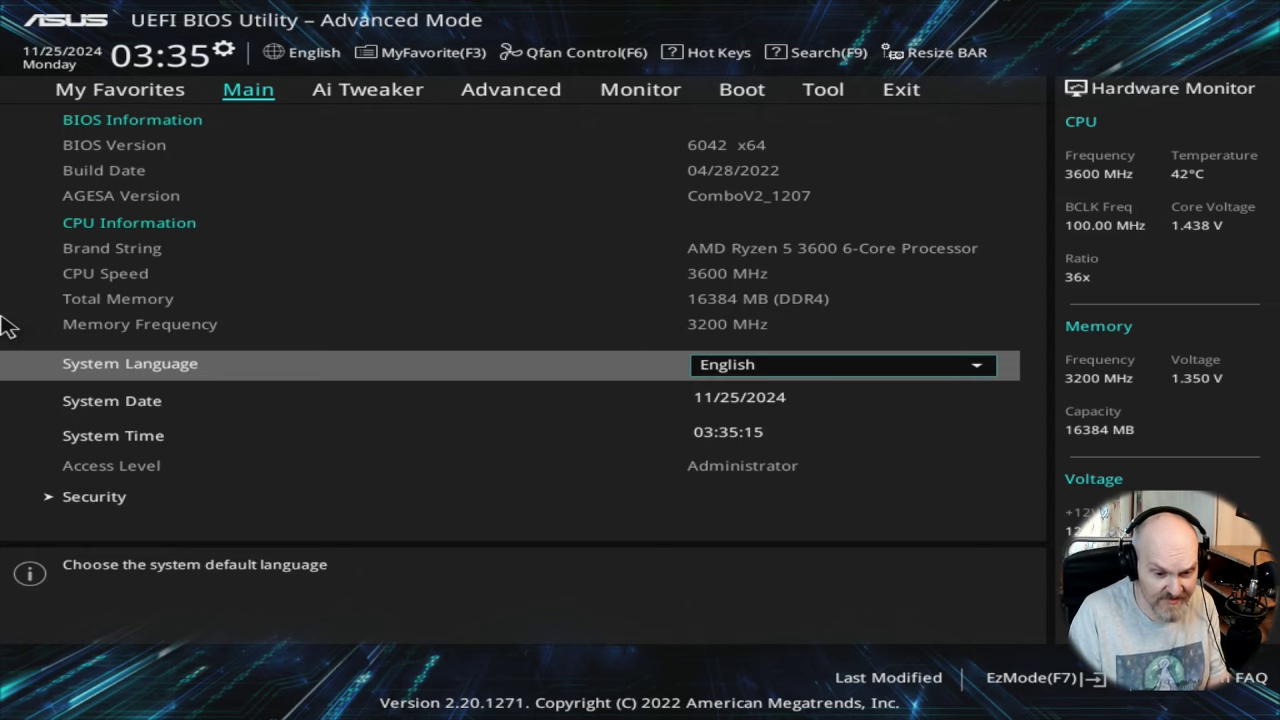
- Open the Secure Boot settings within the BIOS Boot section
{"action": "key", "text": "Left"}
{"action": "key", "text": "Left"}
{"action": "key", "text": "Left"}
{"action": "key", "text": "Left"}
{"action": "key", "text": "Left"}
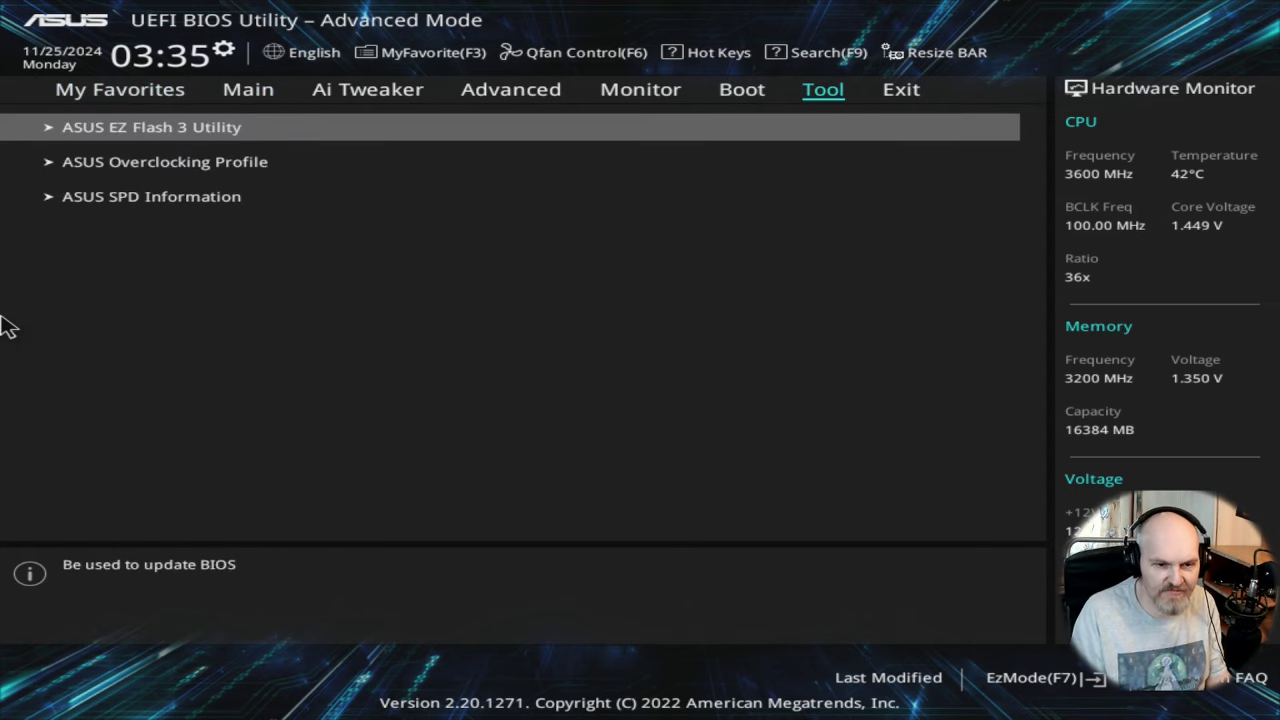
{"action": "key", "text": "Right"}
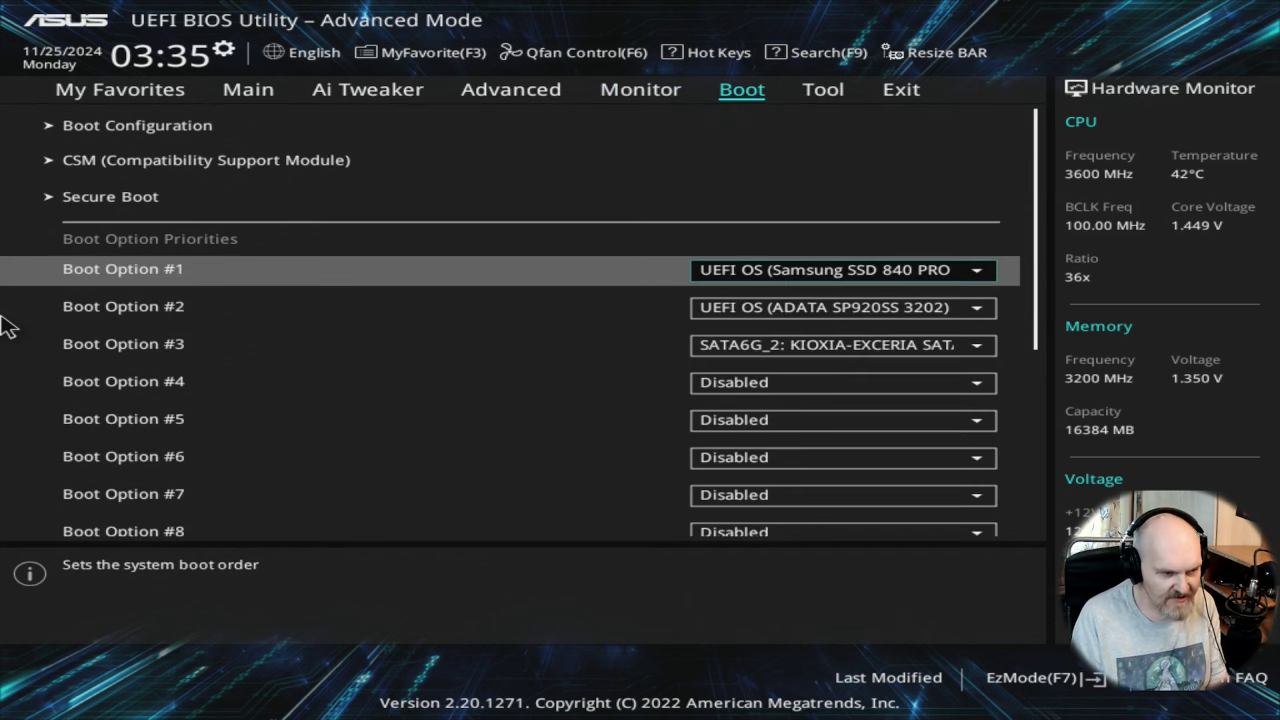
{"action": "key", "text": "Up"}
{"action": "key", "text": "Return"}
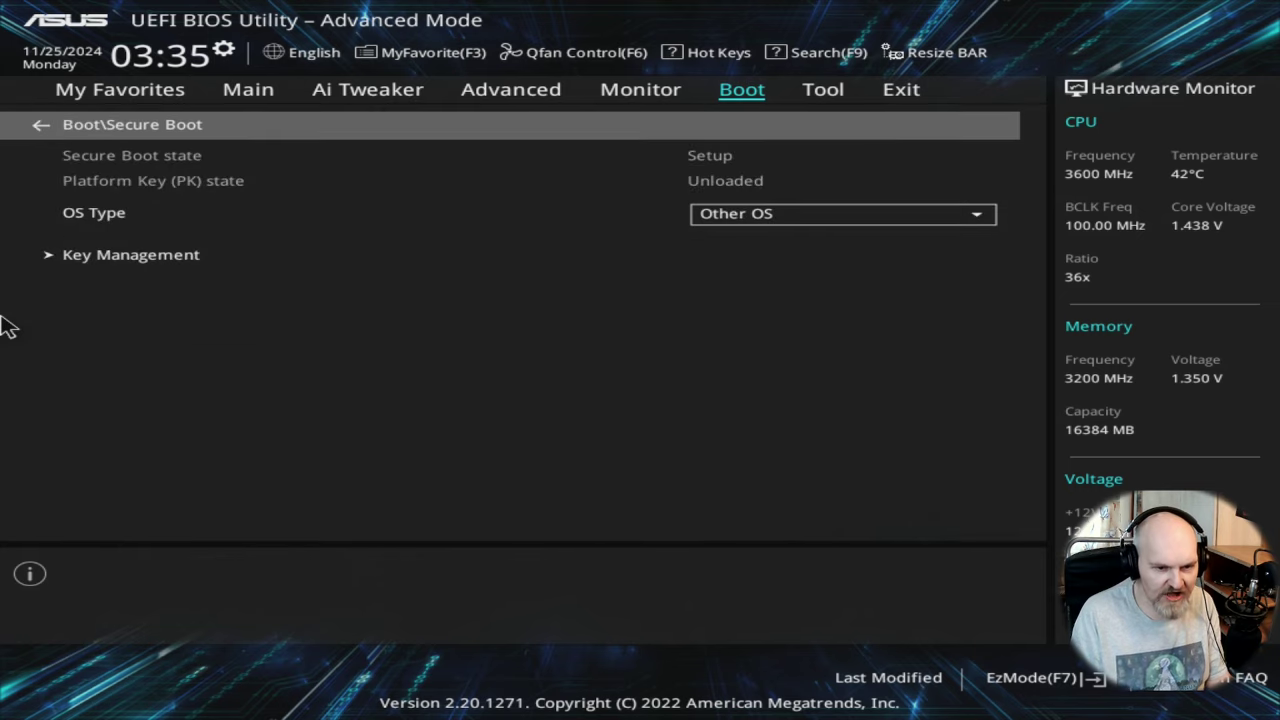
- Examine the OS Type and Key Management entries for Secure Boot and return to the boot settings
{"action": "key", "text": "Down"}
{"action": "key", "text": "Down"}
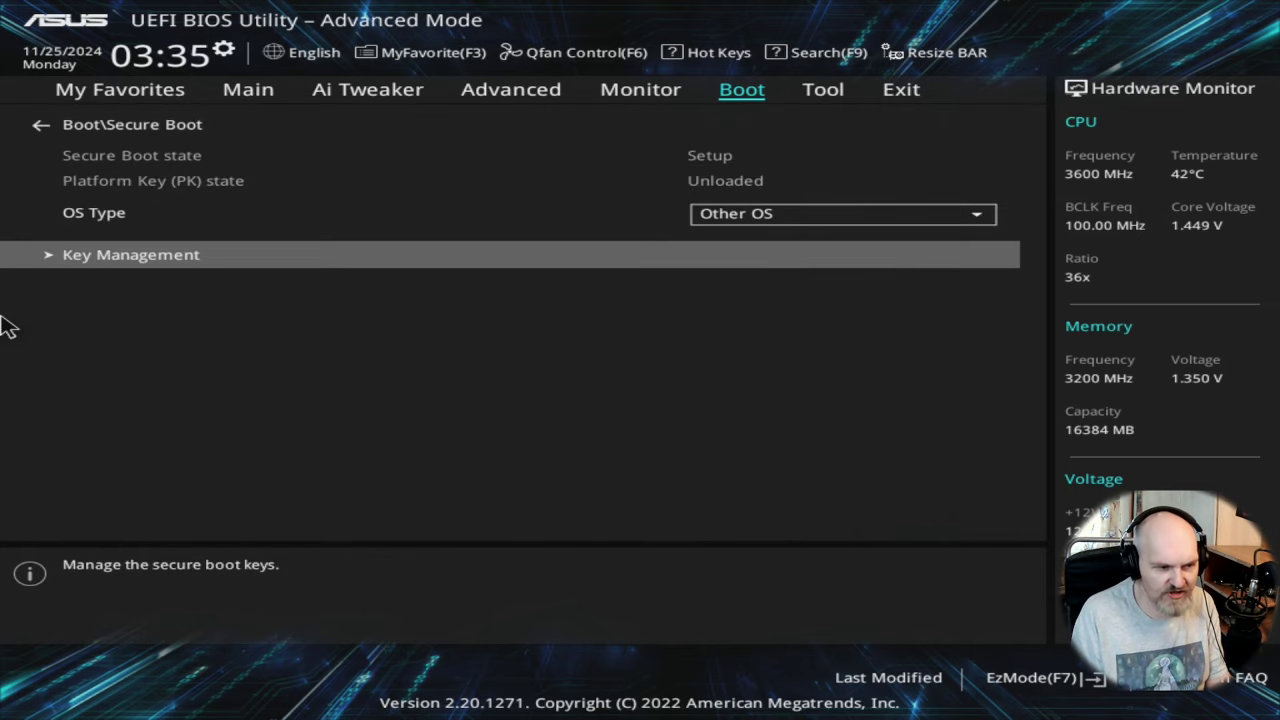
{"action": "key", "text": "Up"}
{"action": "key", "text": "Up"}
{"action": "key", "text": "Down"}
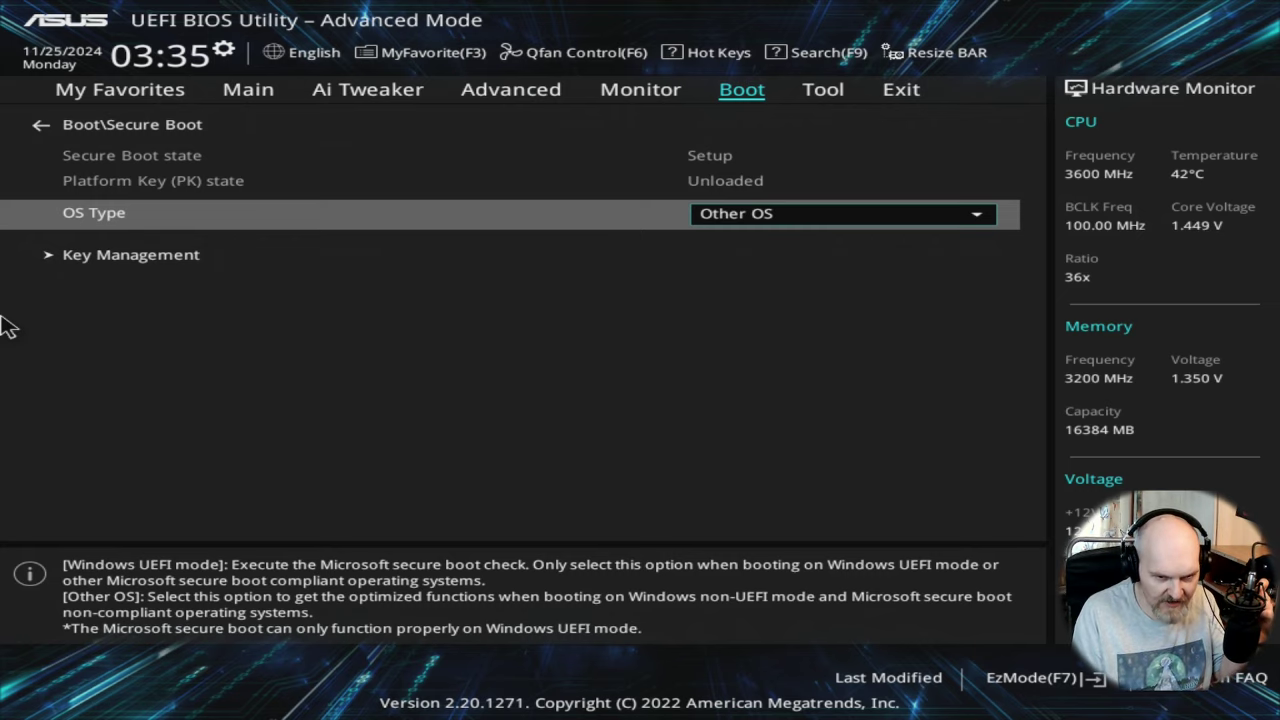
{"action": "key", "text": "Up"}
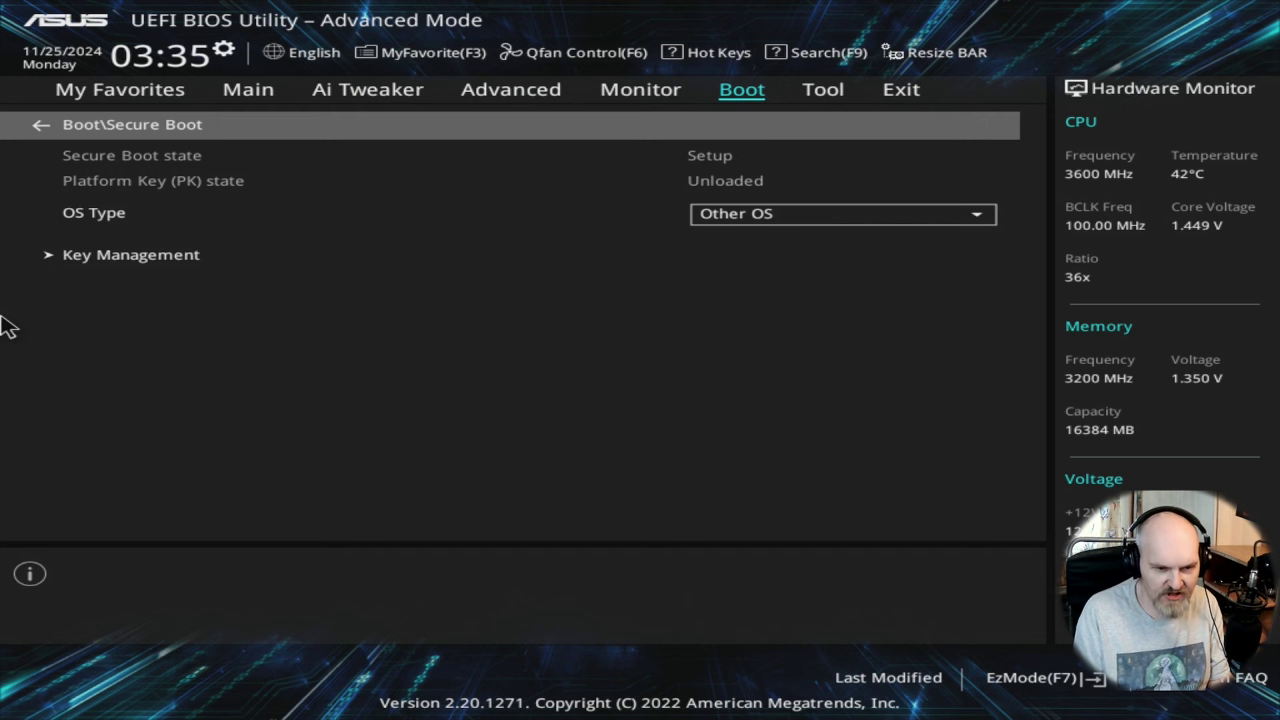
{"action": "key", "text": "Return"}
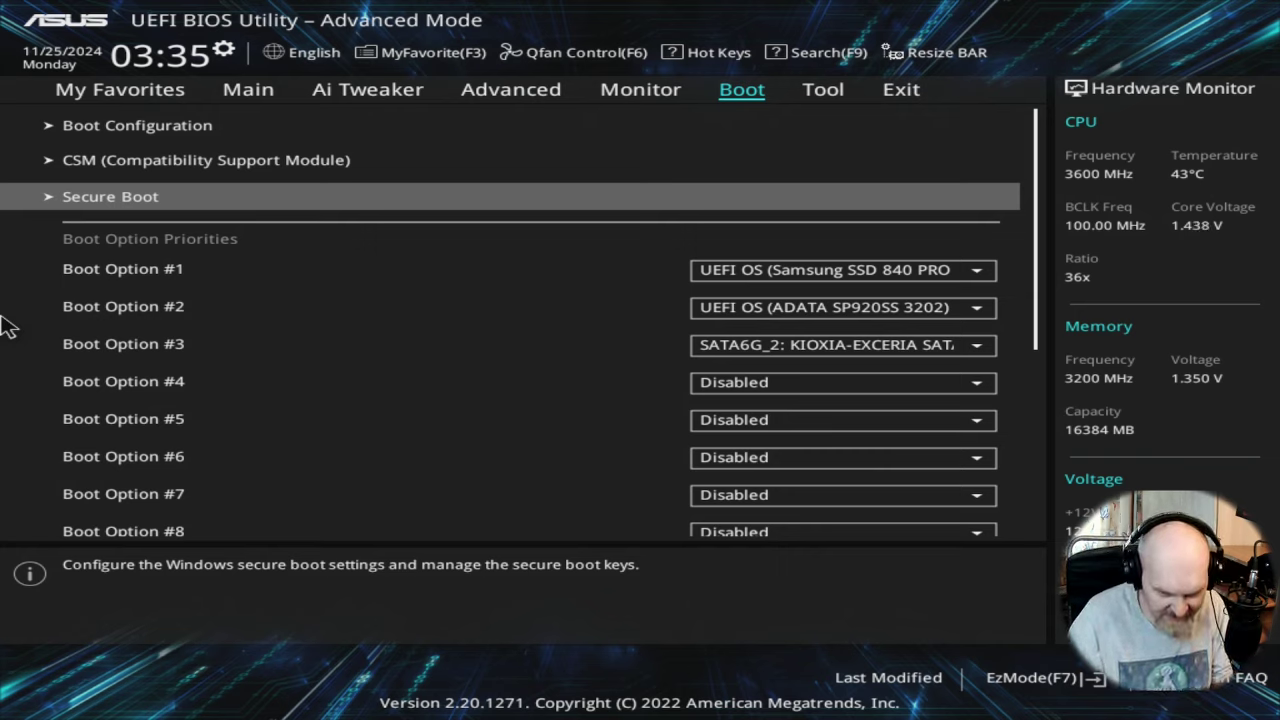
- Examine the devices available for Boot Option #3, keeping SATA6G_2: KIOXIA-EXCERIA as its choice
{"action": "key", "text": "Down"}
{"action": "key", "text": "Down"}
{"action": "key", "text": "Down"}
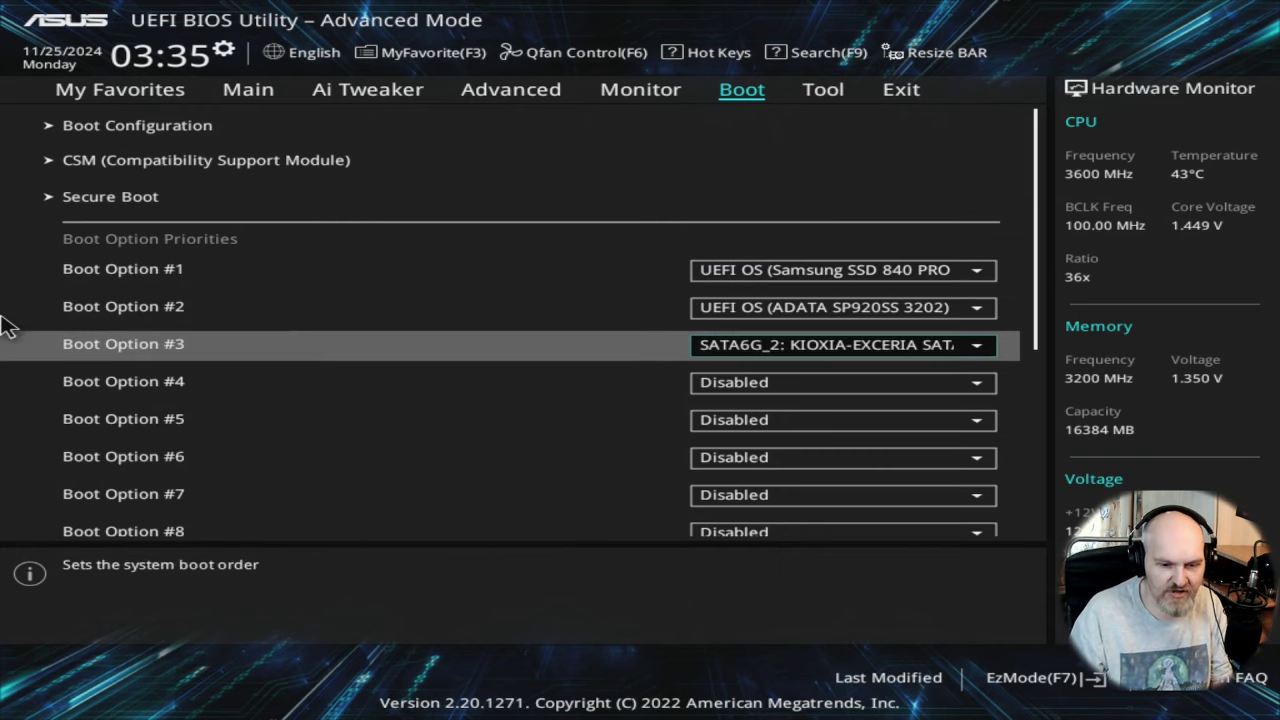
{"action": "key", "text": "Up"}
{"action": "key", "text": "Up"}
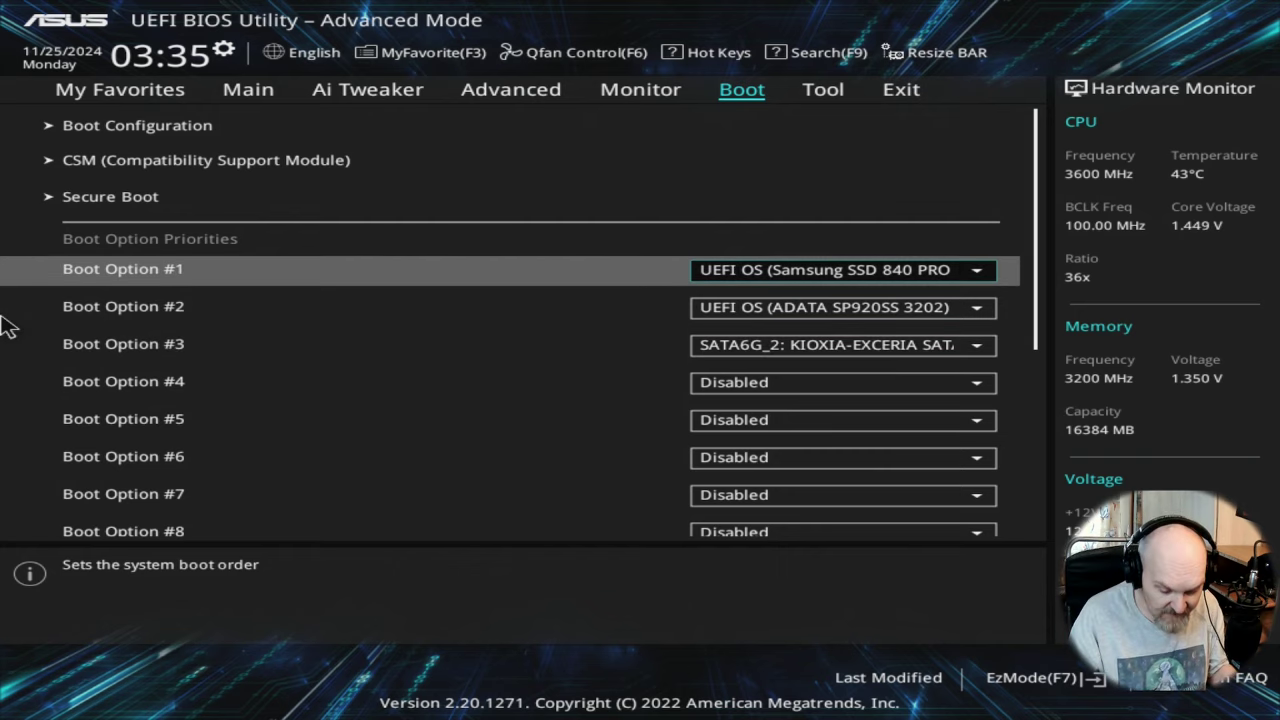
{"action": "key", "text": "Down"}
{"action": "key", "text": "Down"}
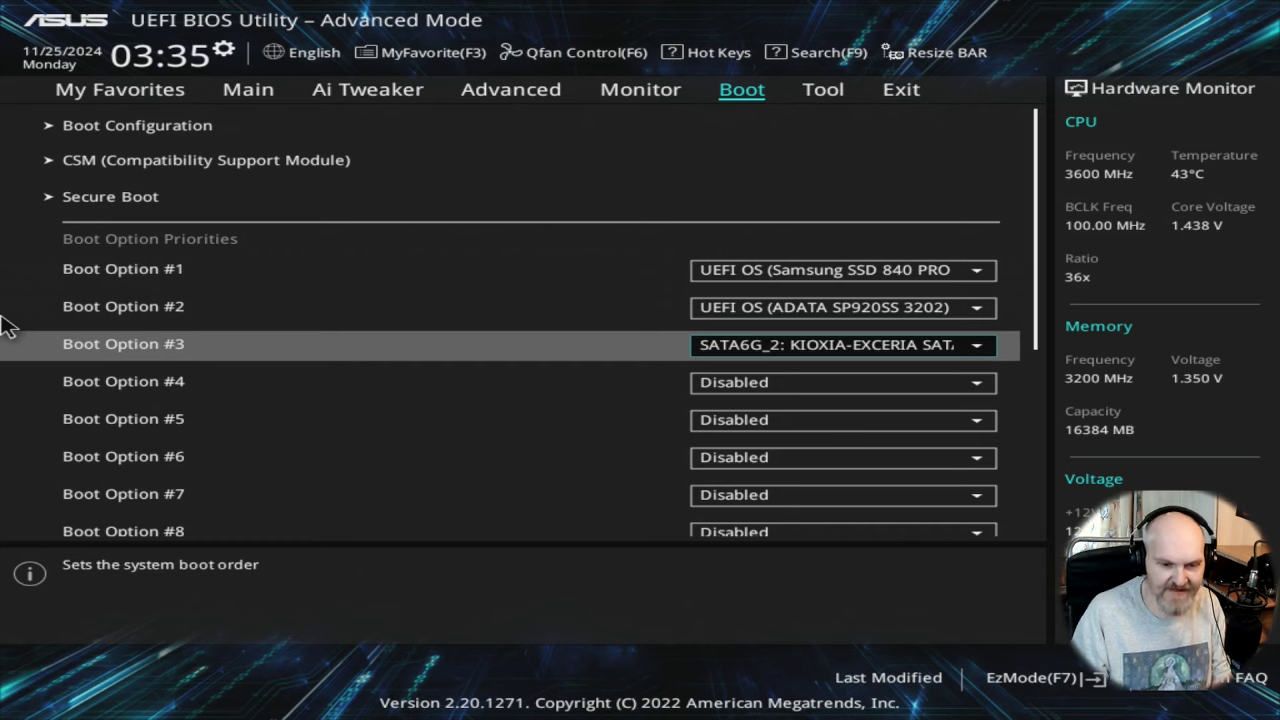
{"action": "key", "text": "Return"}
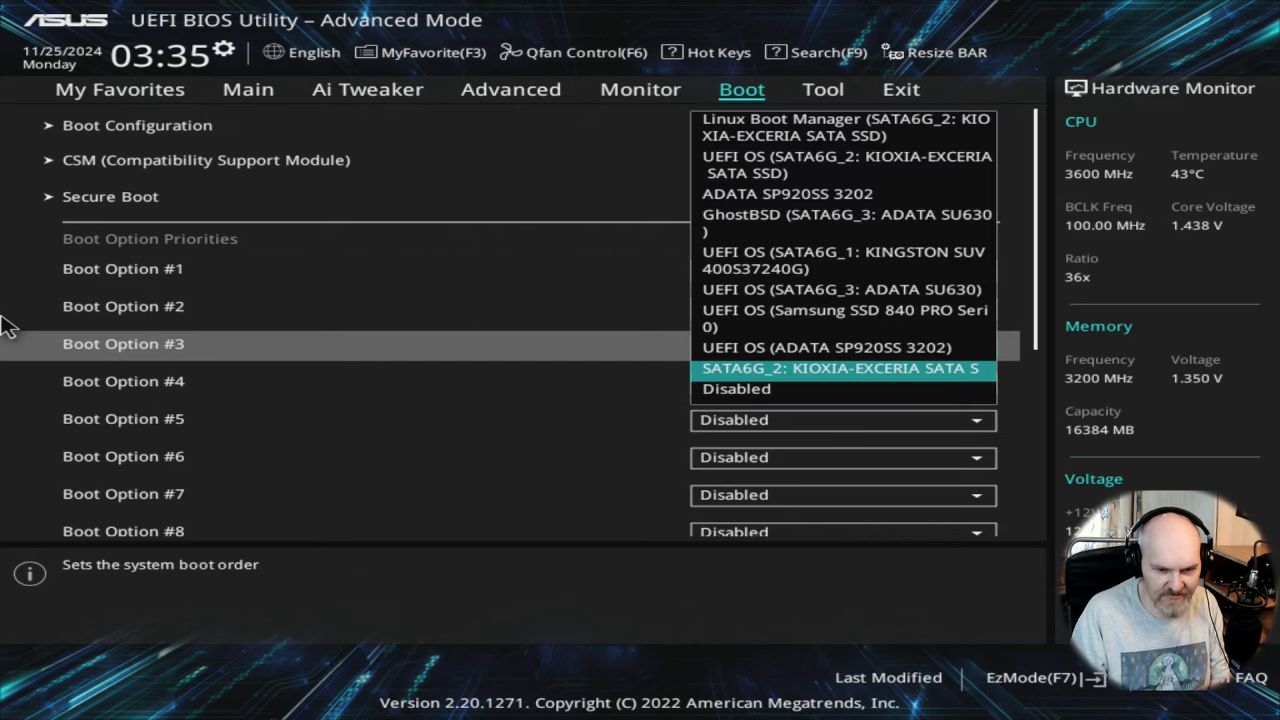
{"action": "key", "text": "Return"}
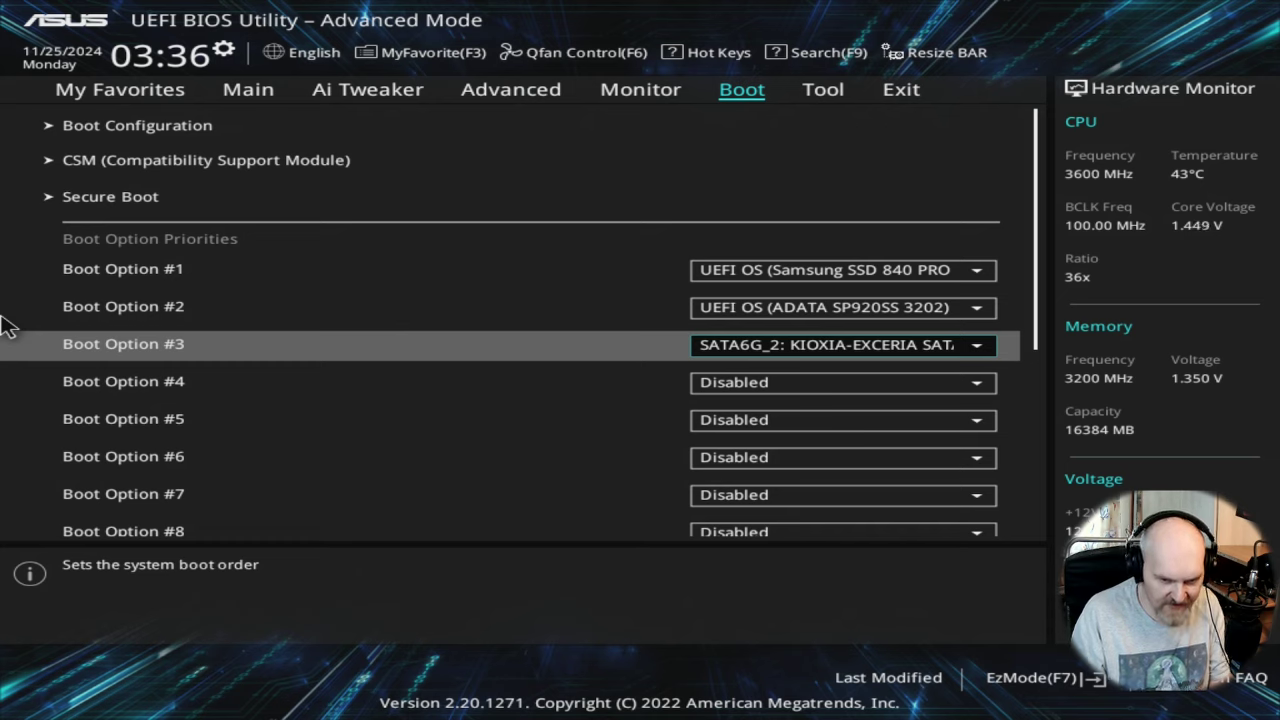
- Compare the drives assigned to Boot Options #1, #2 and #3 in the boot order
{"action": "key", "text": "Up"}
{"action": "key", "text": "Up"}
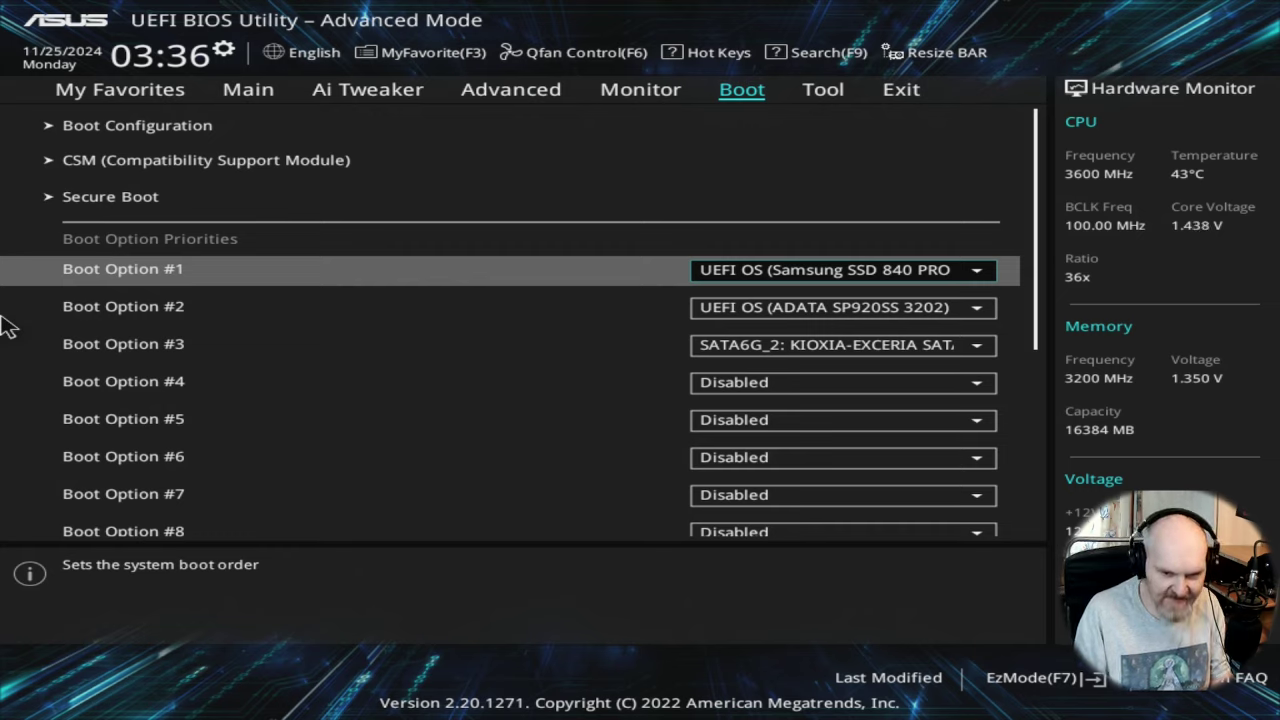
{"action": "key", "text": "Down"}
{"action": "key", "text": "Up"}
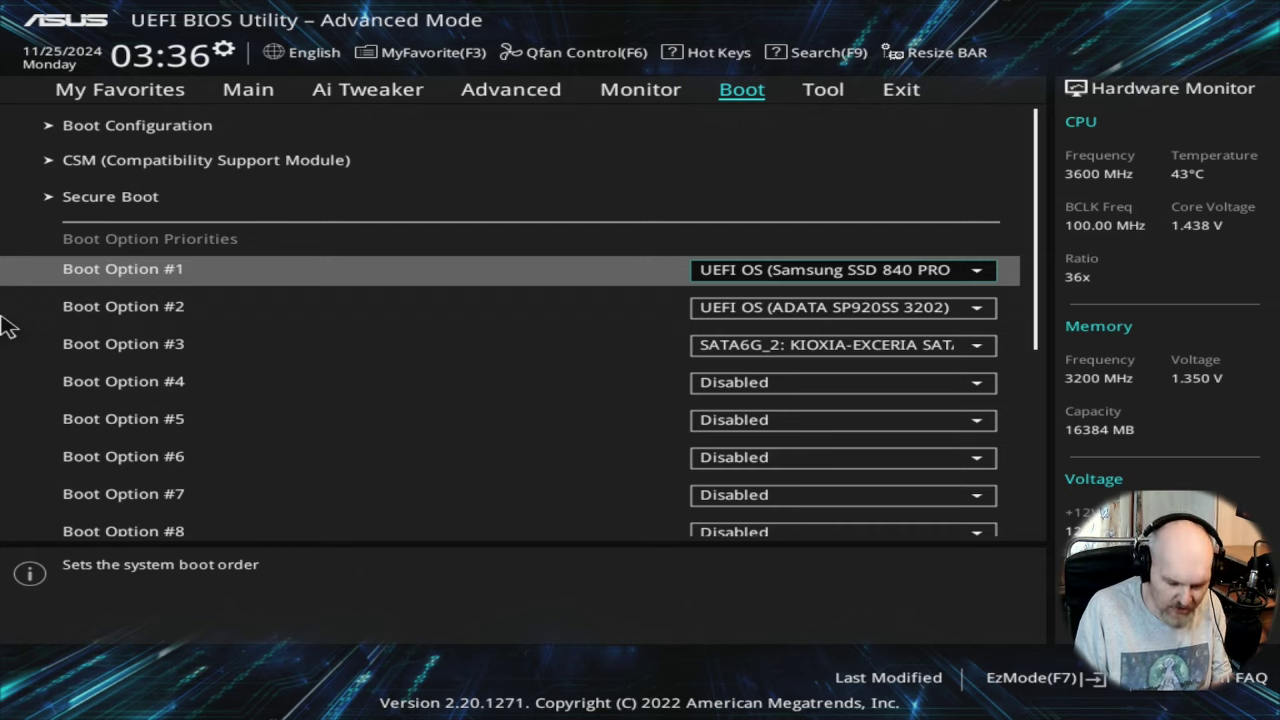
{"action": "key", "text": "Down"}
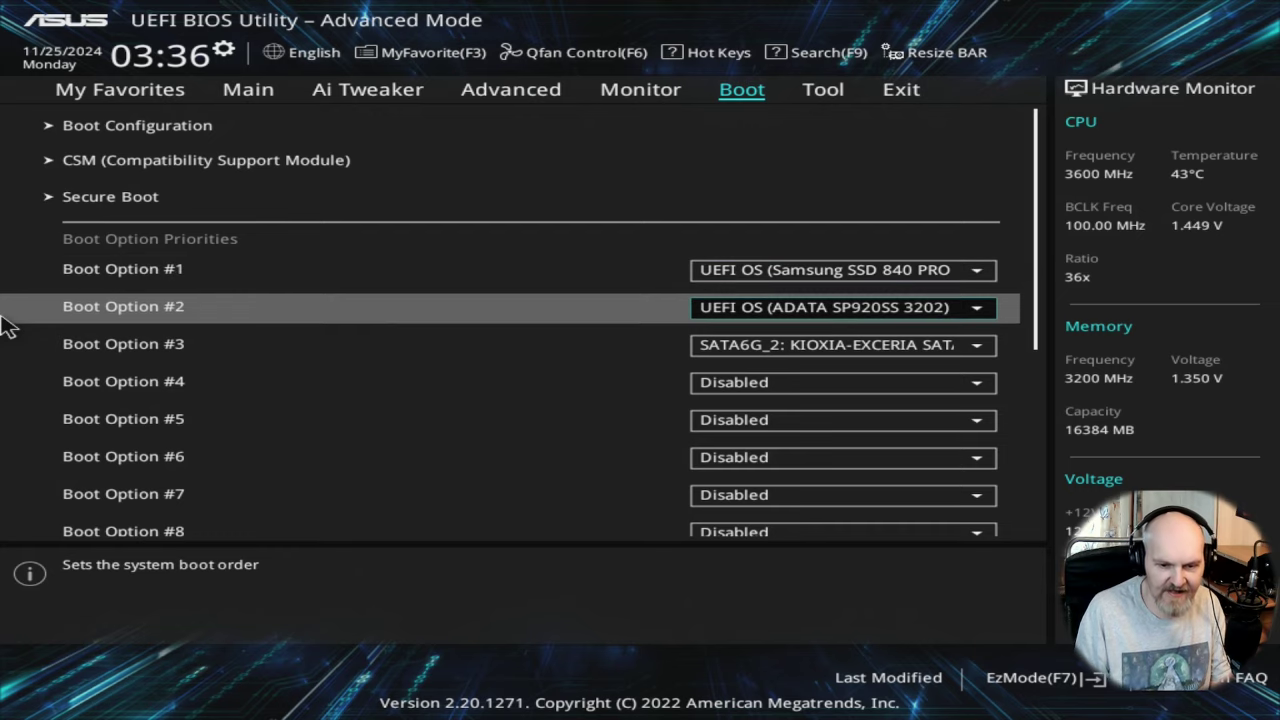
{"action": "key", "text": "Down"}
{"action": "key", "text": "Up"}
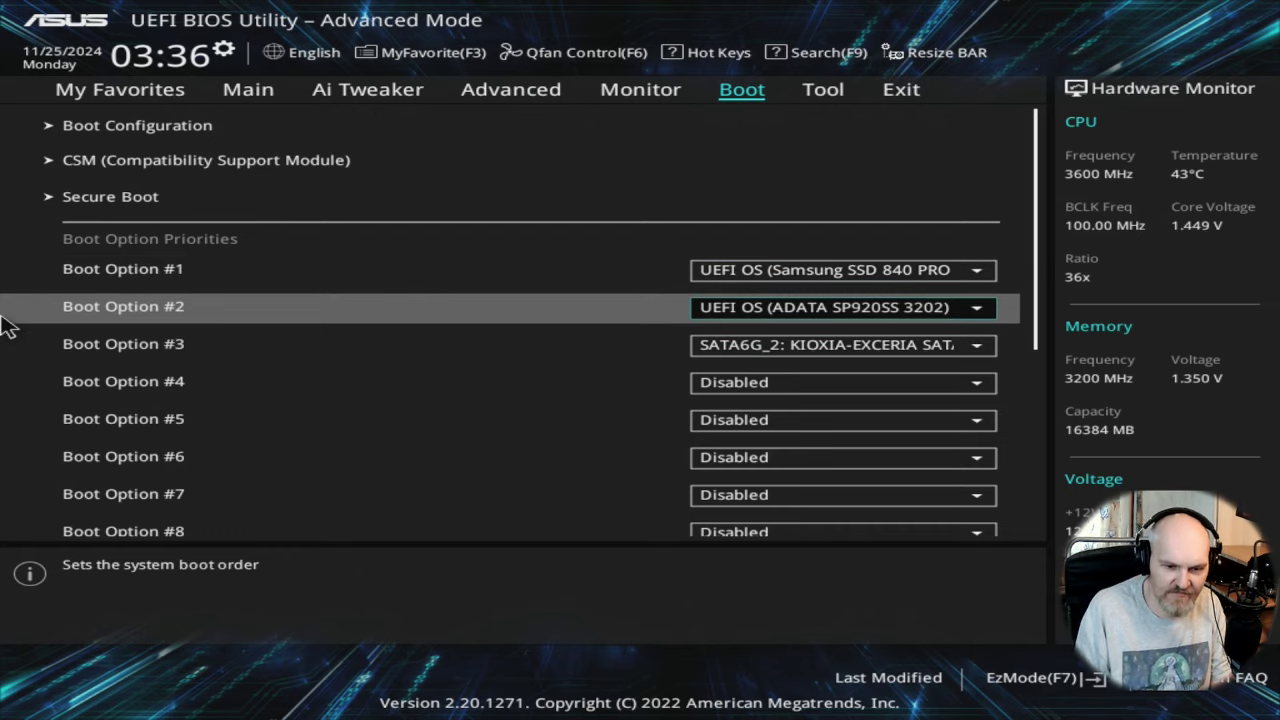
{"action": "key", "text": "Down"}
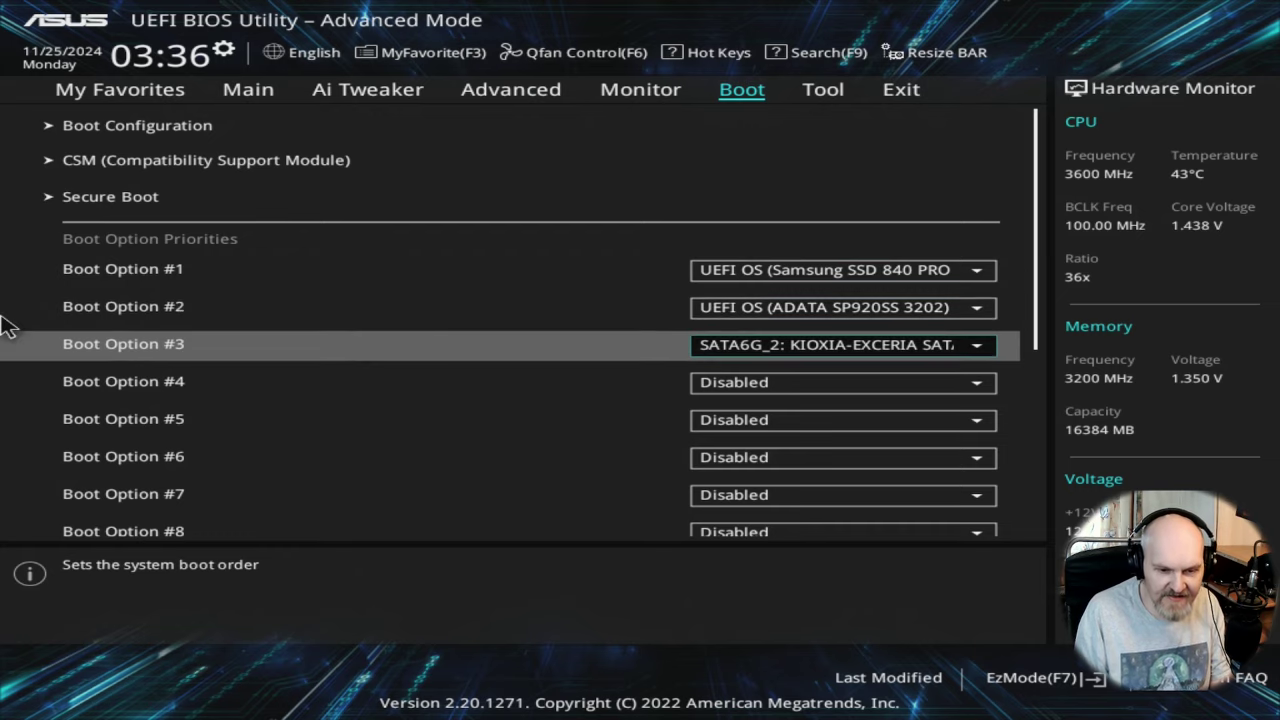
{"action": "key", "text": "Up"}
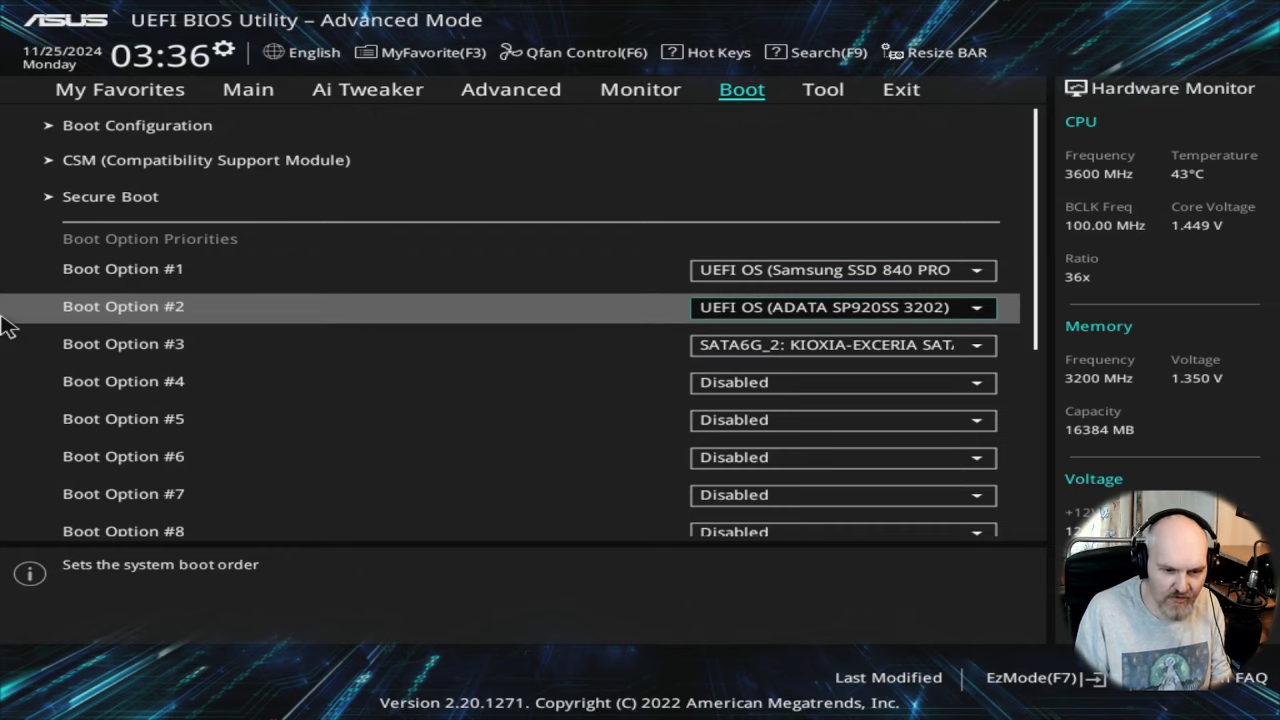
{"action": "key", "text": "Down"}
{"action": "key", "text": "Up"}
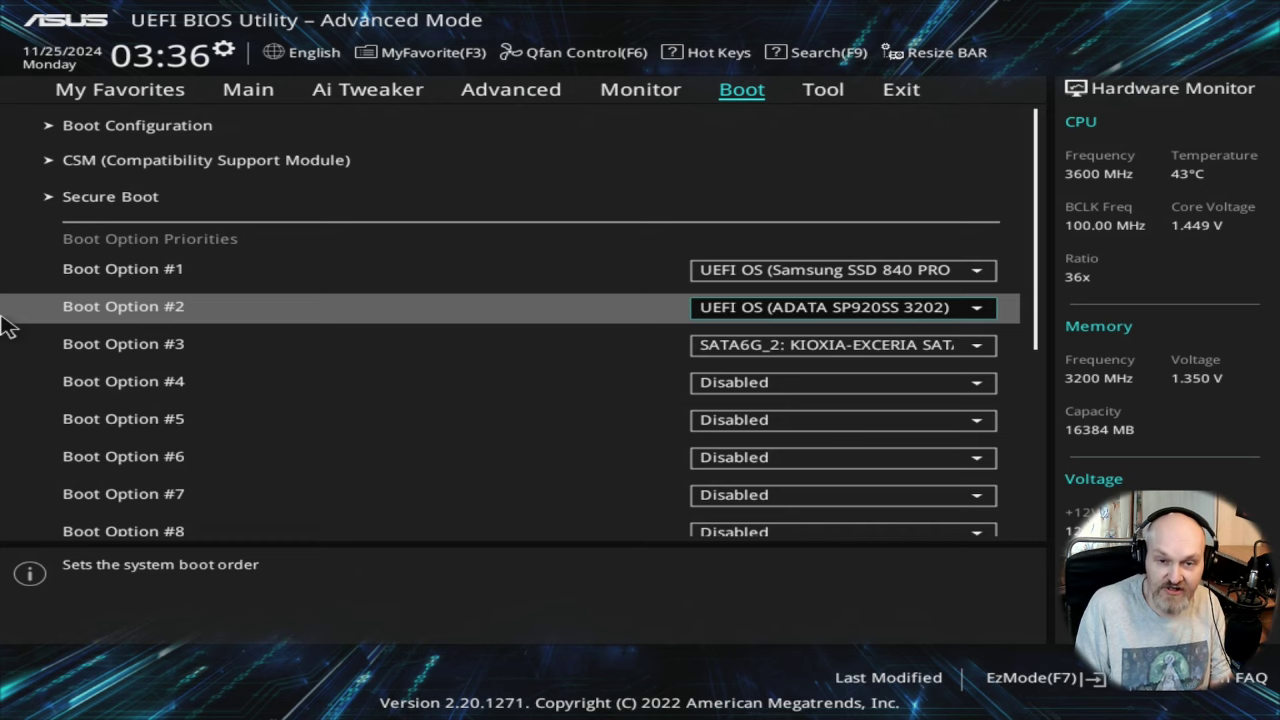
{"action": "key", "text": "Down"}
{"action": "key", "text": "Up"}
{"action": "key", "text": "Up"}
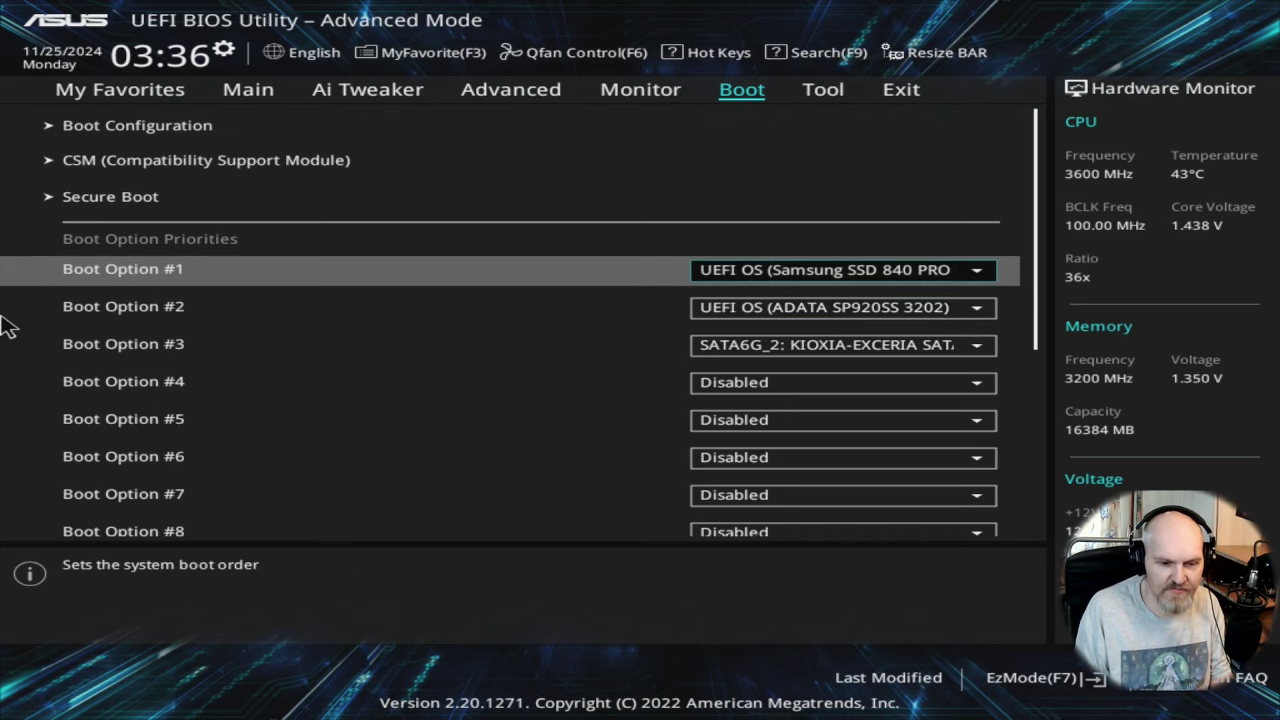
- Boot directly from UEFI OS (Samsung SSD 840 PRO Seri0) using the Boot Override entries
{"action": "key", "text": "Down"}
{"action": "key", "text": "Down"}
{"action": "key", "text": "End"}
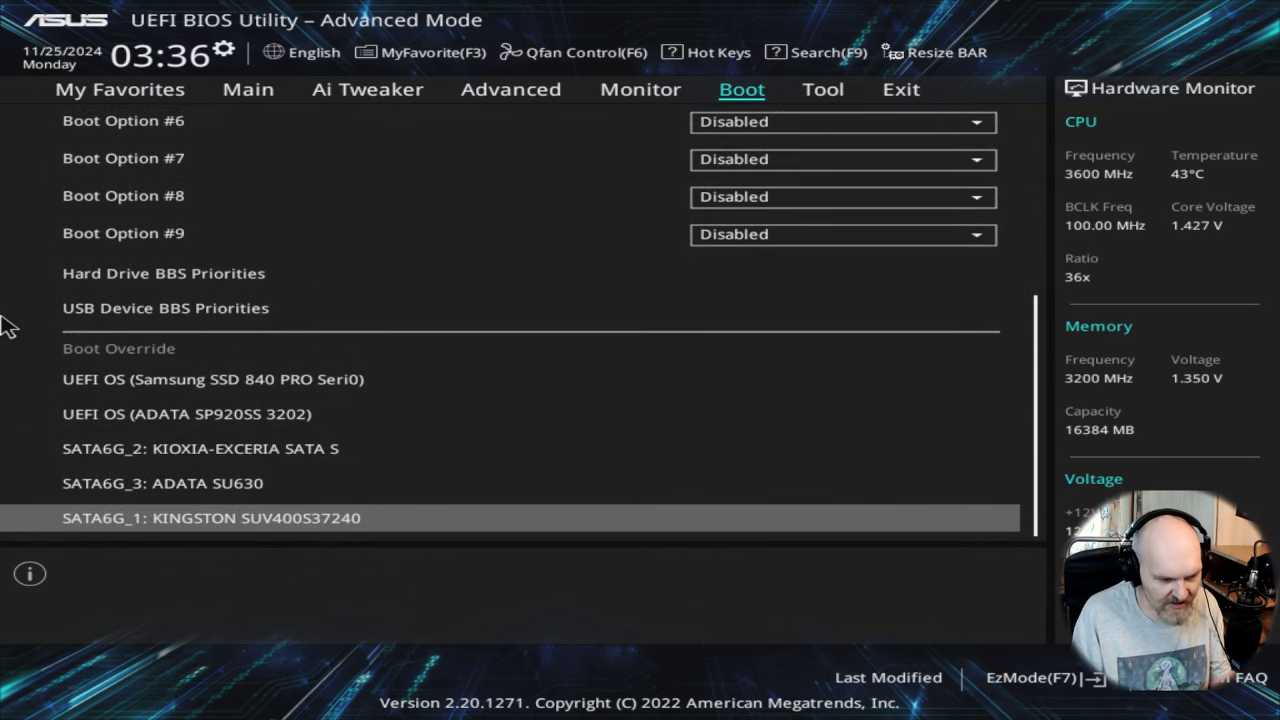
{"action": "key", "text": "Up"}
{"action": "key", "text": "Up"}
{"action": "key", "text": "Up"}
{"action": "key", "text": "Up"}
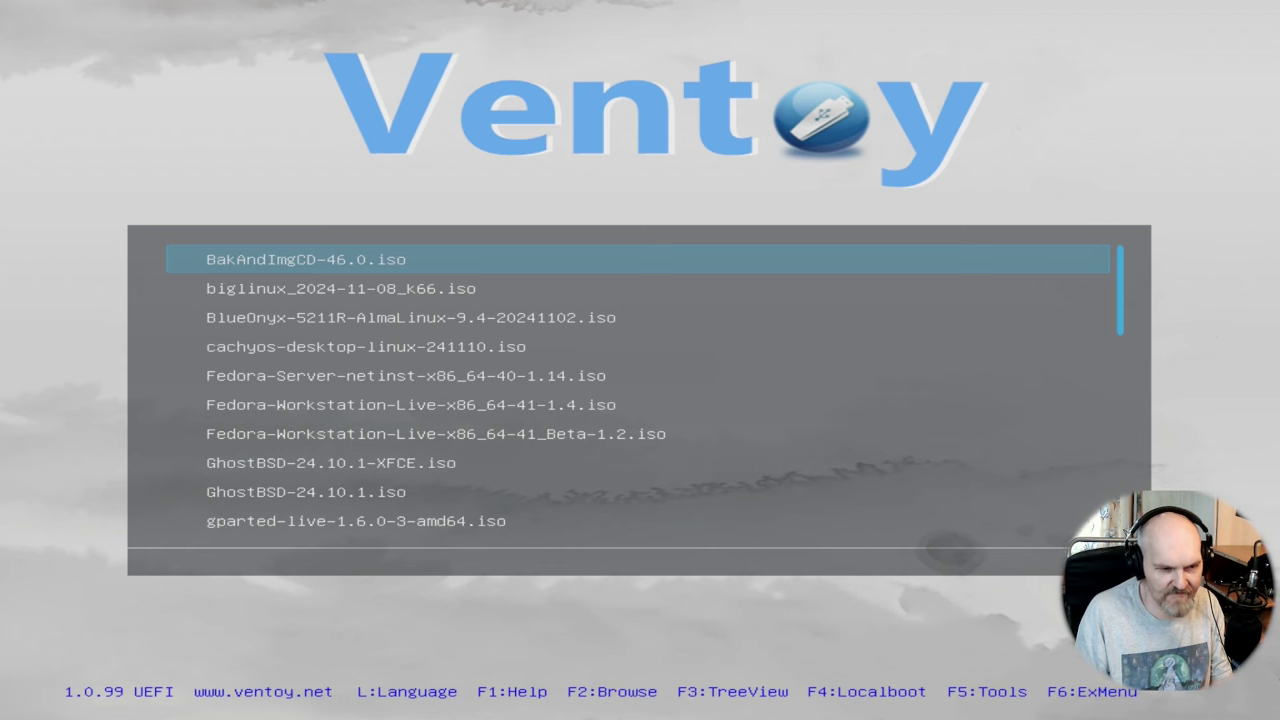
- Find linuxmint-22-cinnamon-64bit.iso in the Ventoy image list and boot it
{"action": "key", "text": "Down"}
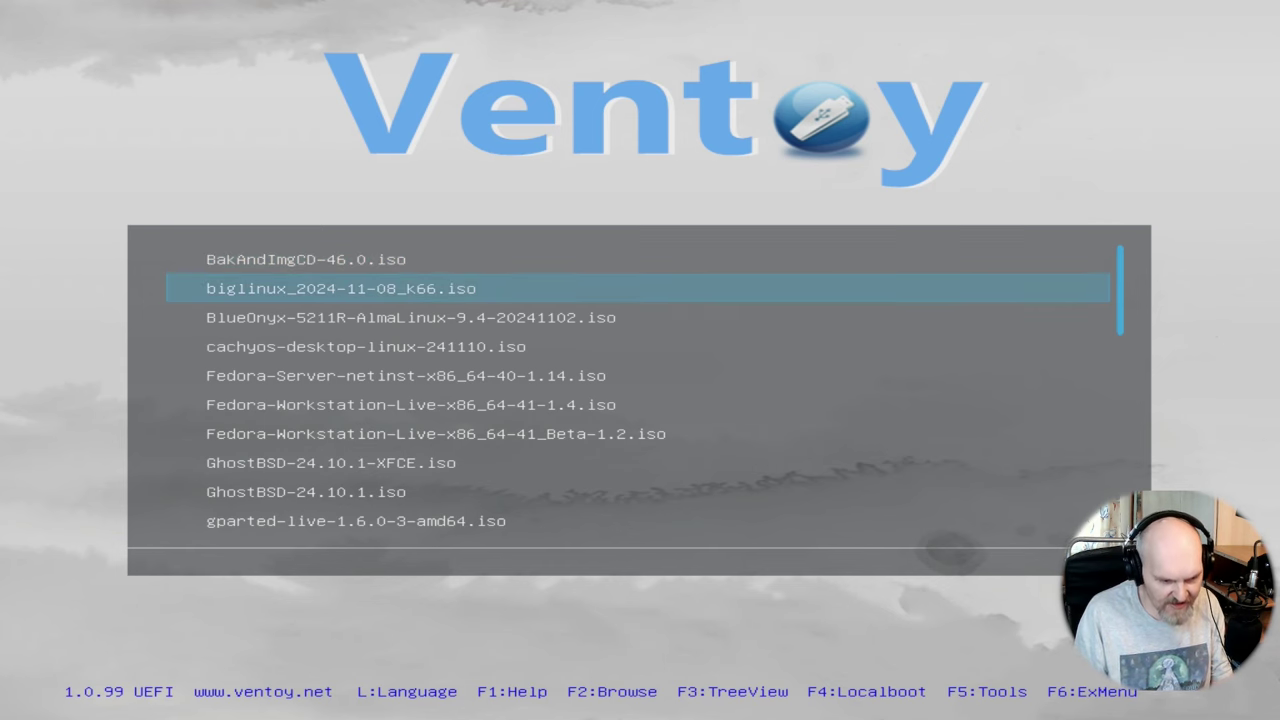
{"action": "key", "text": "Down"}
{"action": "key", "text": "Down"}
{"action": "key", "text": "Down"}
{"action": "key", "text": "Down"}
{"action": "key", "text": "Down"}
{"action": "key", "text": "Down"}
{"action": "key", "text": "Down"}
{"action": "key", "text": "Down"}
{"action": "key", "text": "Down"}
{"action": "key", "text": "Down"}
{"action": "key", "text": "Down"}
{"action": "key", "text": "Down"}
{"action": "key", "text": "Down"}
{"action": "key", "text": "Up"}
{"action": "key", "text": "Up"}
{"action": "key", "text": "Up"}
{"action": "key", "text": "Up"}
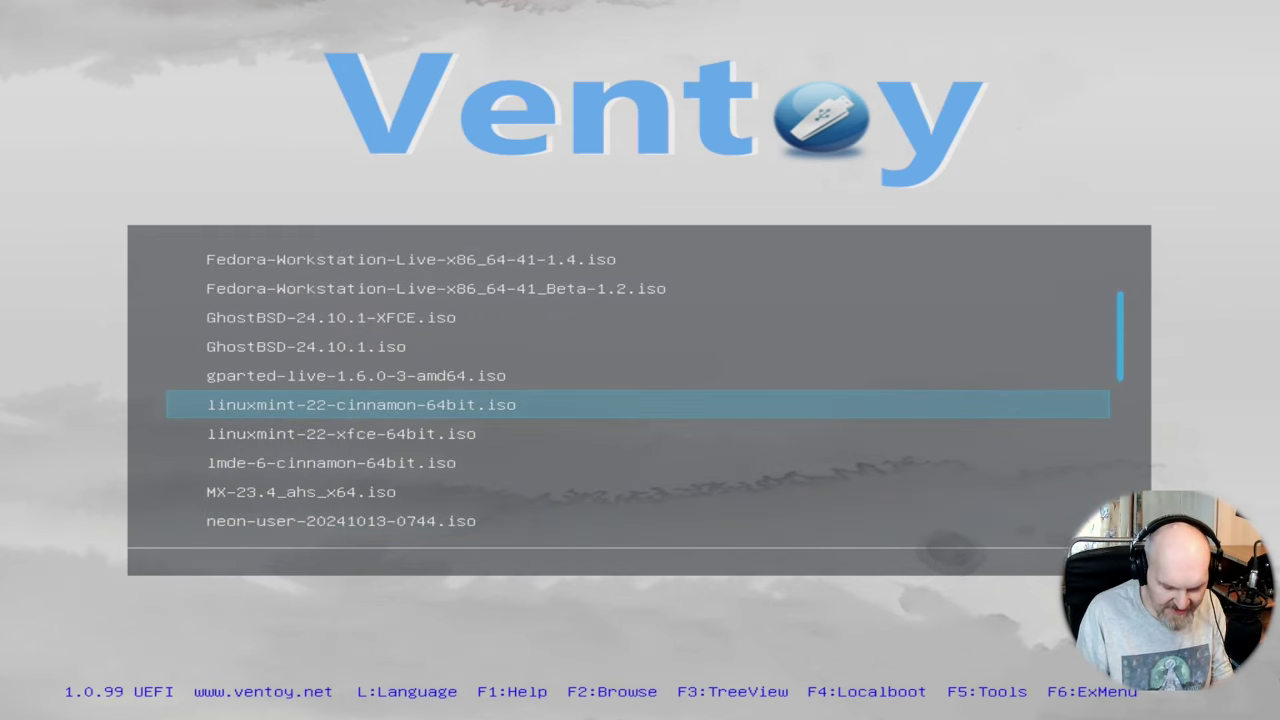
{"action": "key", "text": "Return"}
{"action": "key", "text": "Return"}
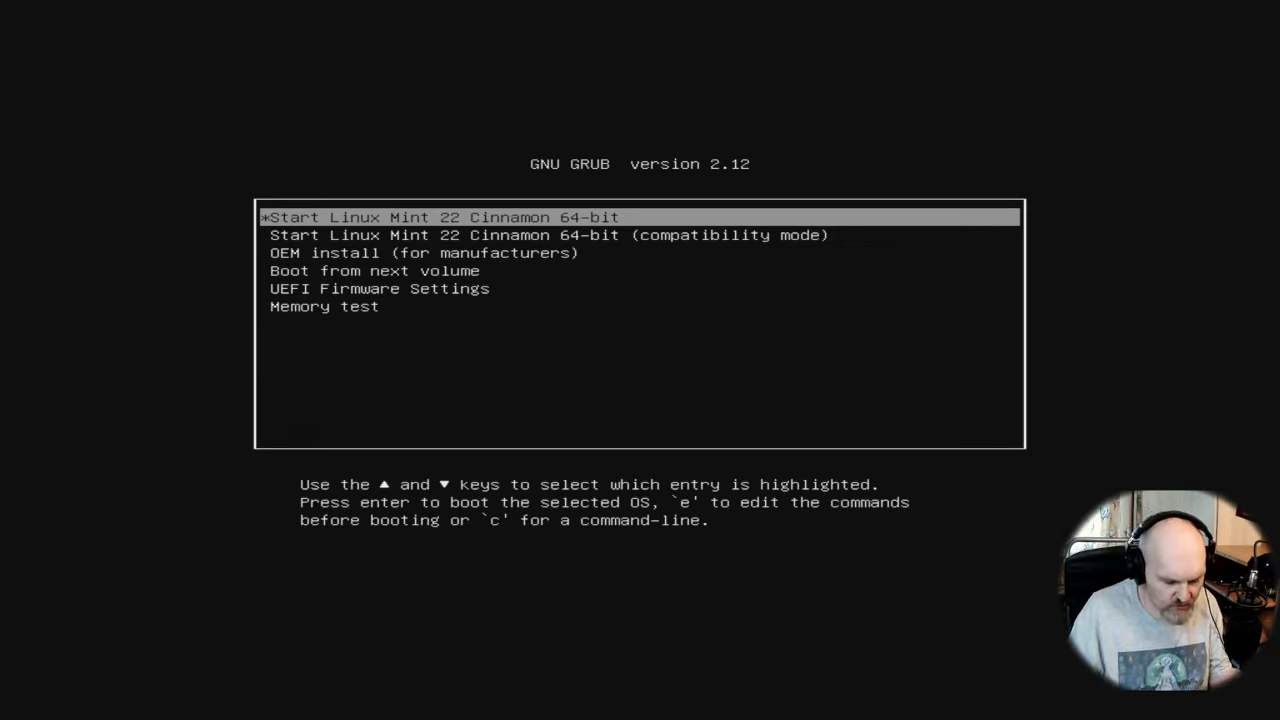
- Start Linux Mint 22 Cinnamon 64-bit in its standard mode rather than compatibility mode
{"action": "key", "text": "Down"}
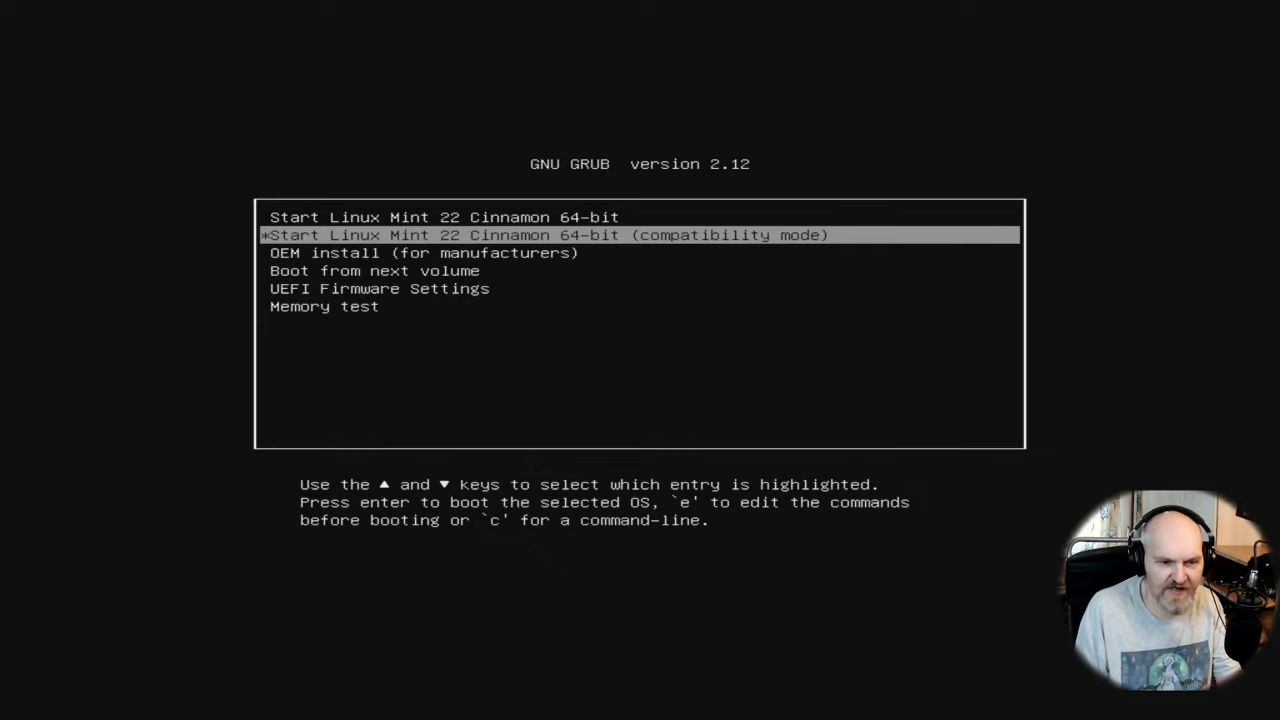
{"action": "key", "text": "Up"}
{"action": "key", "text": "Down"}
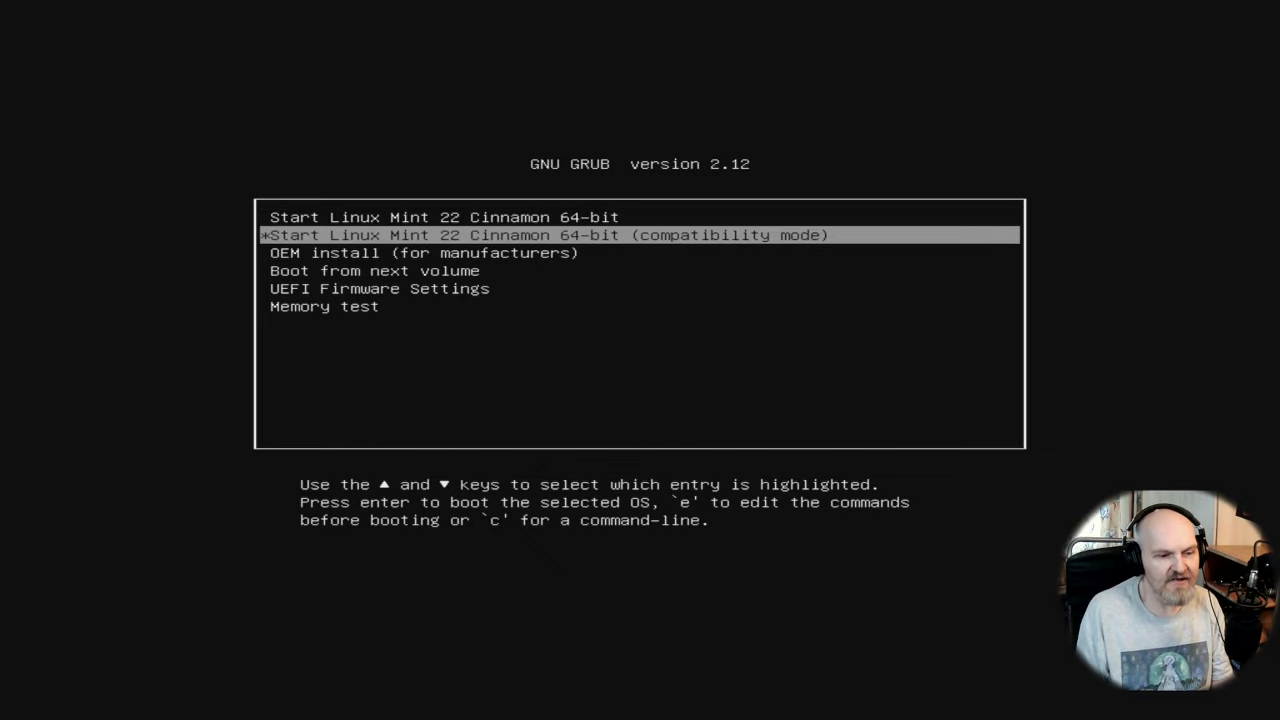
{"action": "key", "text": "Up"}
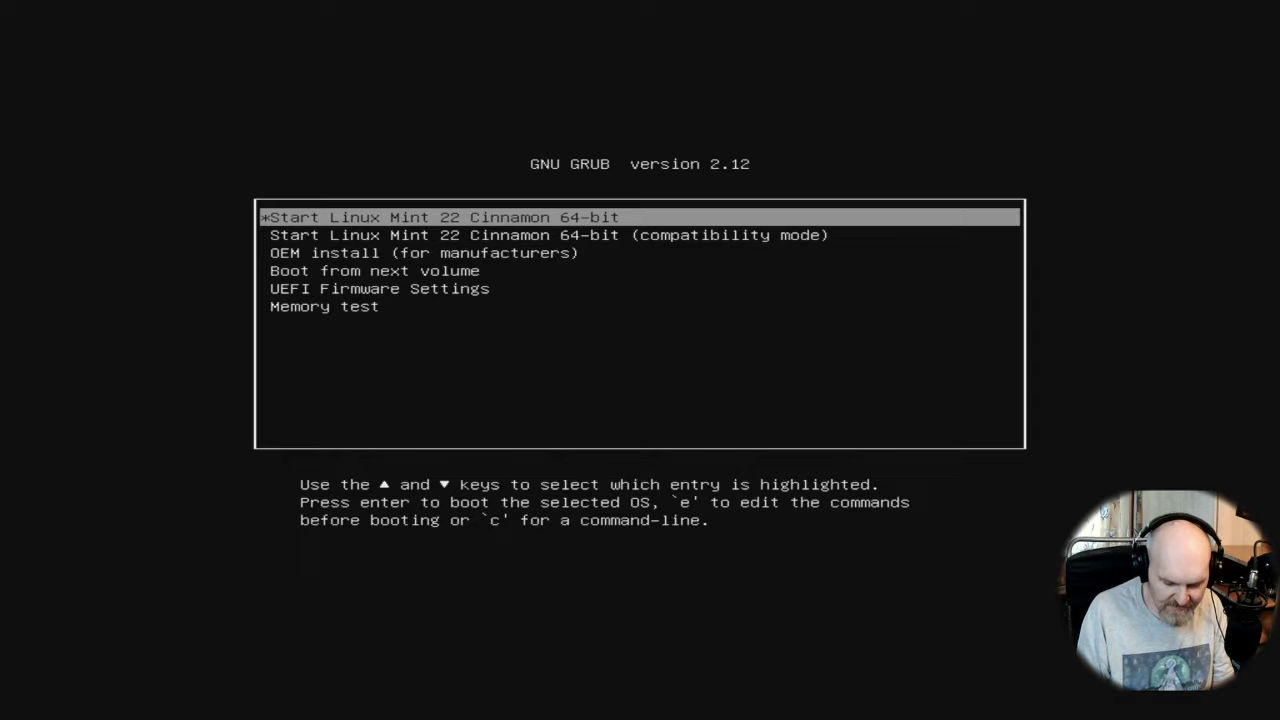
{"action": "key", "text": "Return"}
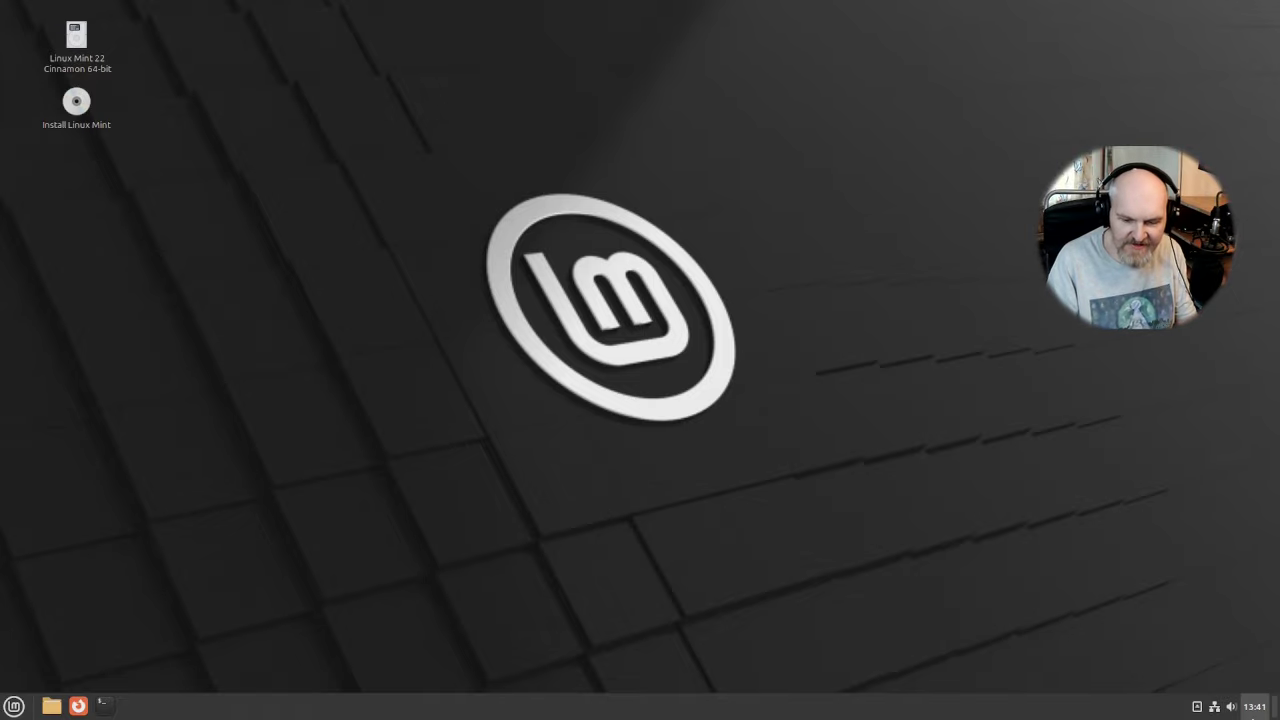
- Check the wired network connection and look over the list of installed applications, closing both
{"action": "left_click", "coordinate": [1215, 707]}
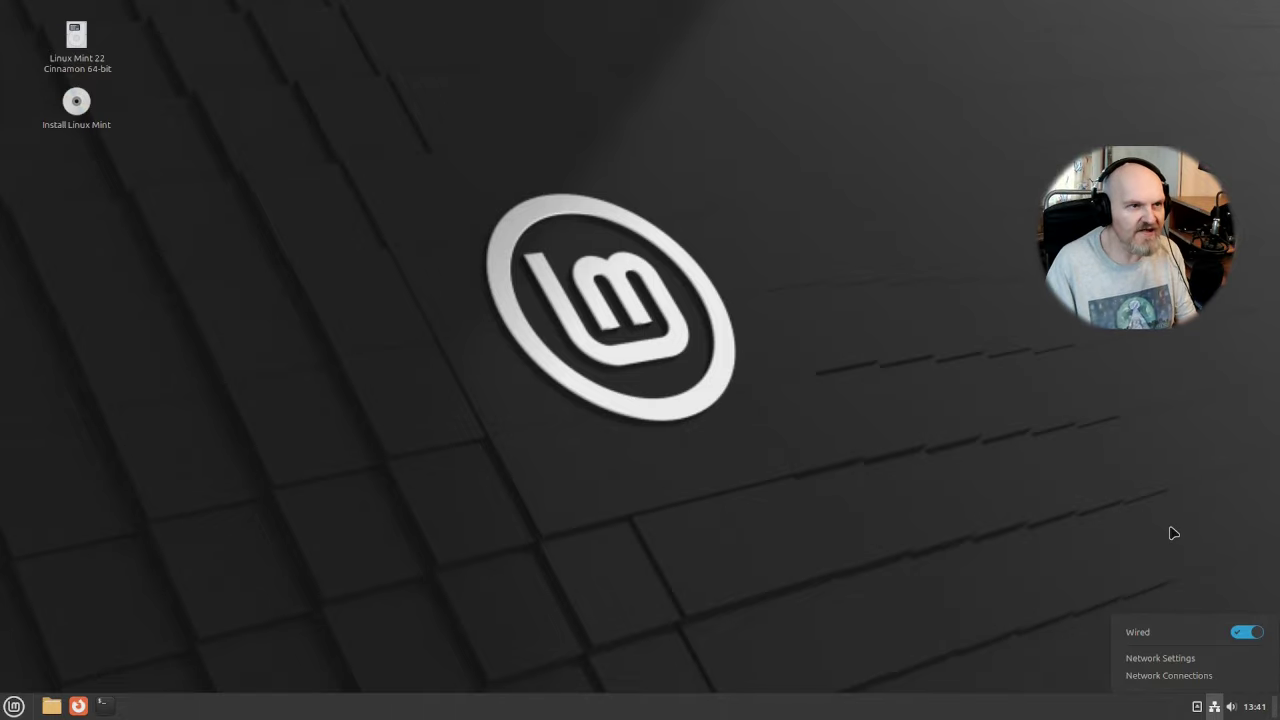
{"action": "left_click", "coordinate": [1052, 497]}
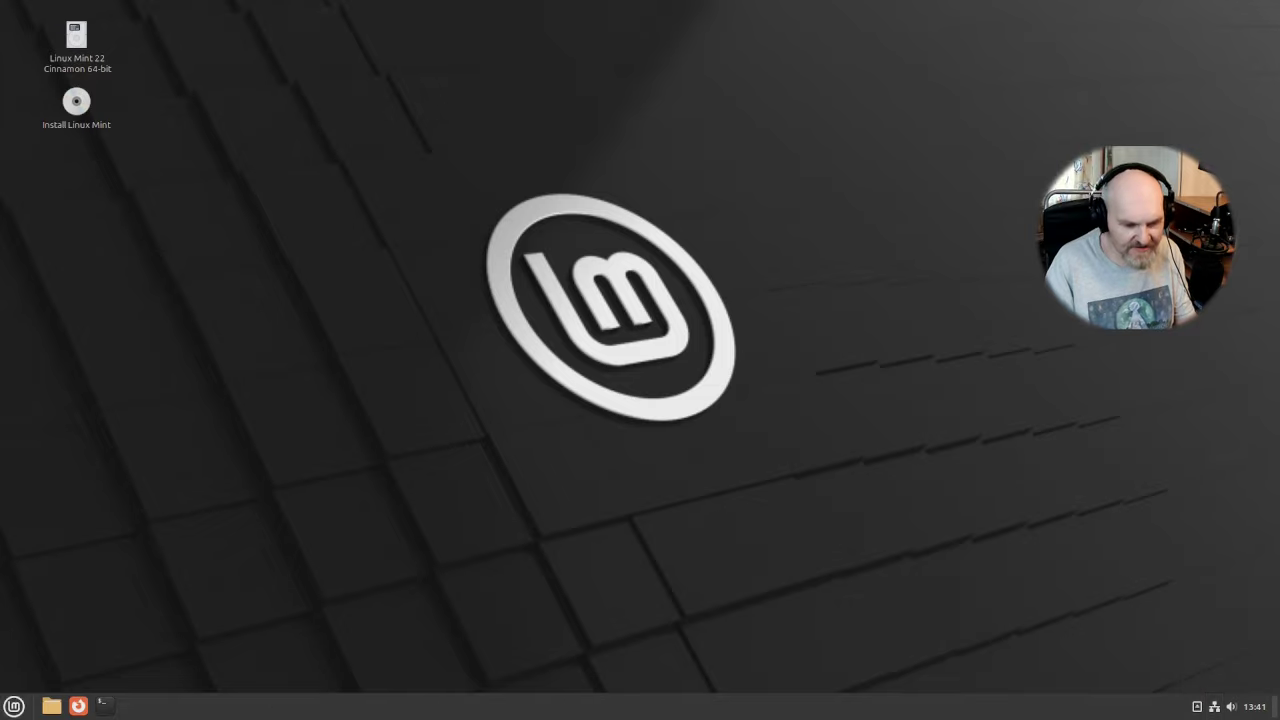
{"action": "left_click", "coordinate": [15, 706]}
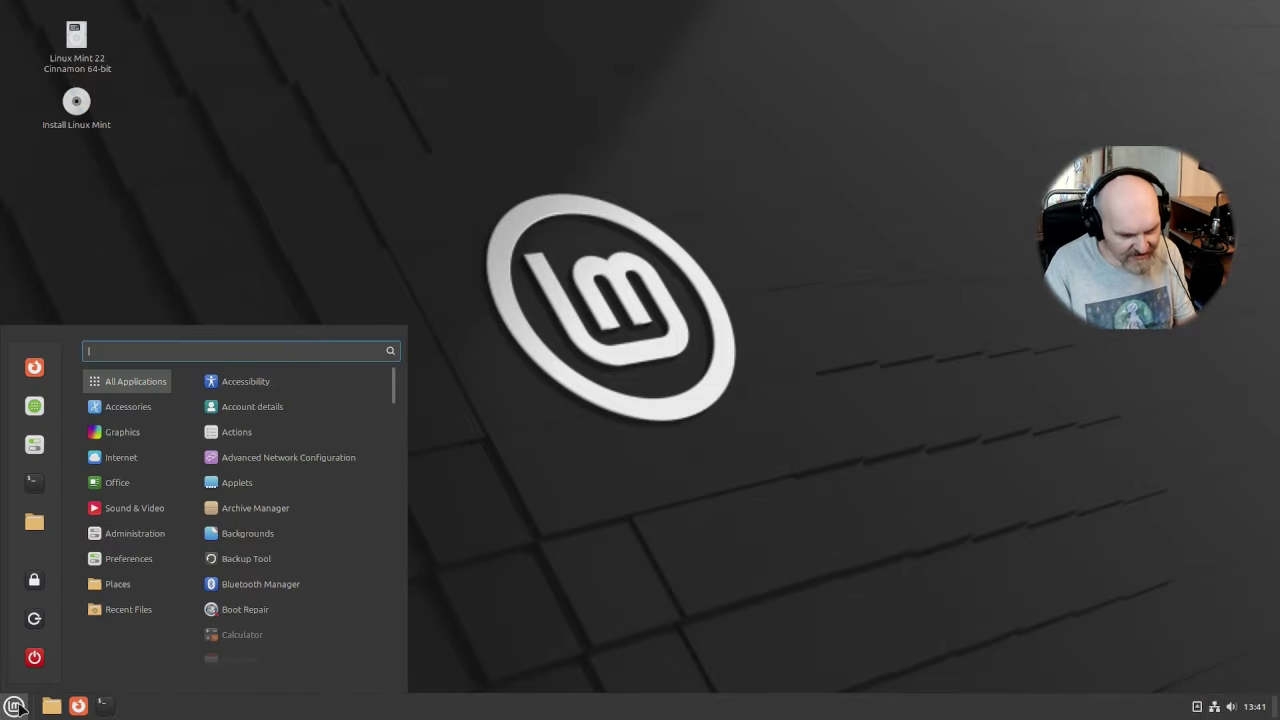
{"action": "left_click", "coordinate": [326, 227]}
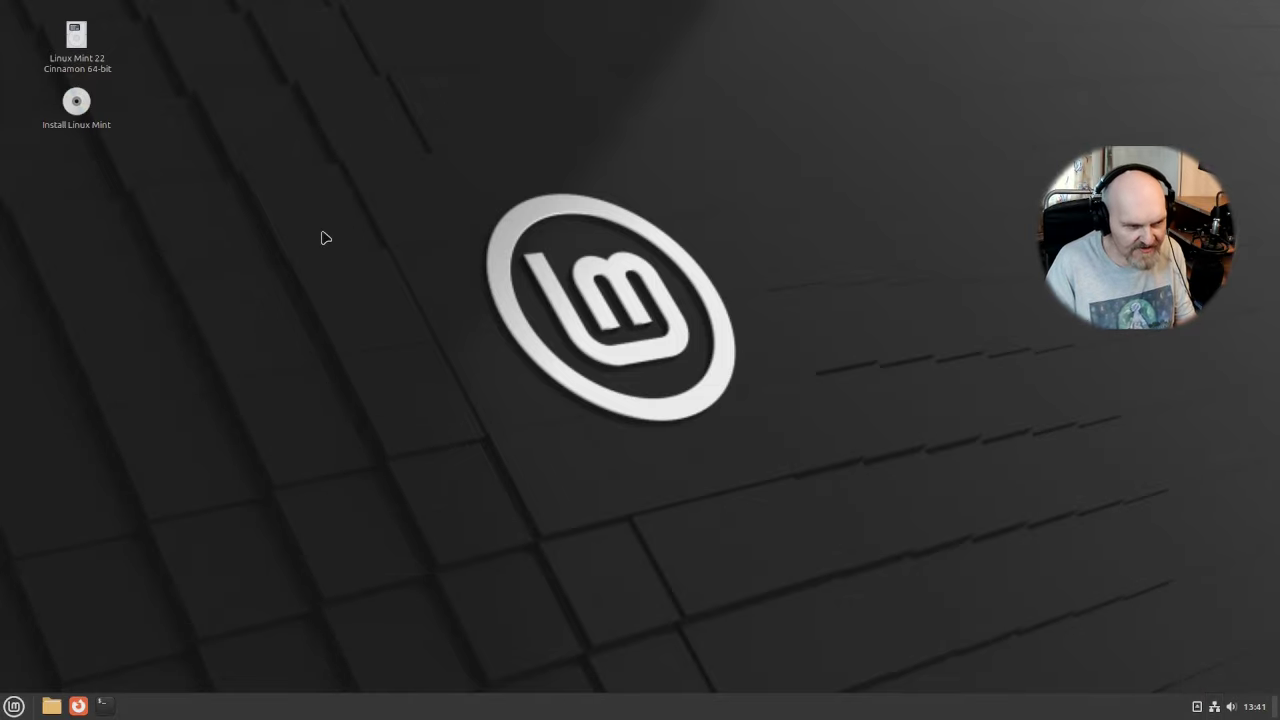
- Open the home folder in the file manager
{"action": "left_click", "coordinate": [52, 704]}
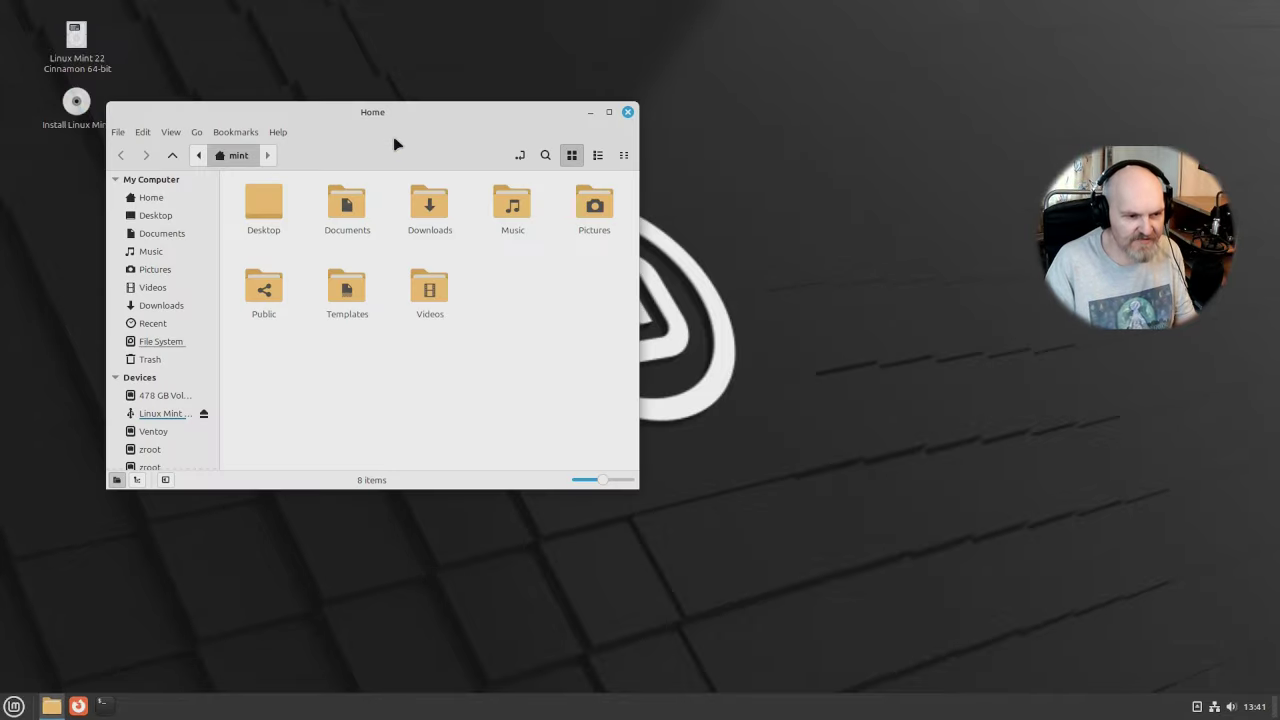